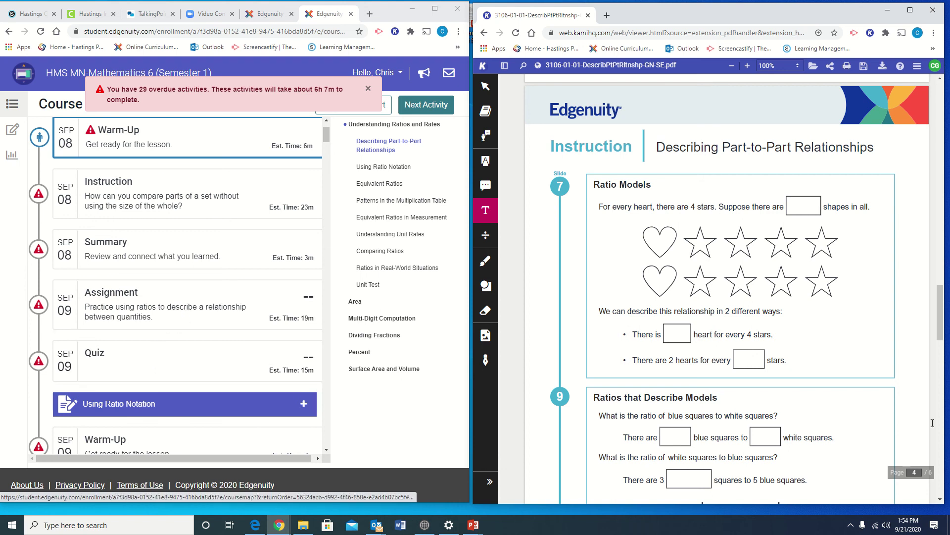
Export the annotated guided notes as a downloaded PDF and open the exported file in the browser
scroll(728, 287, down, 3)
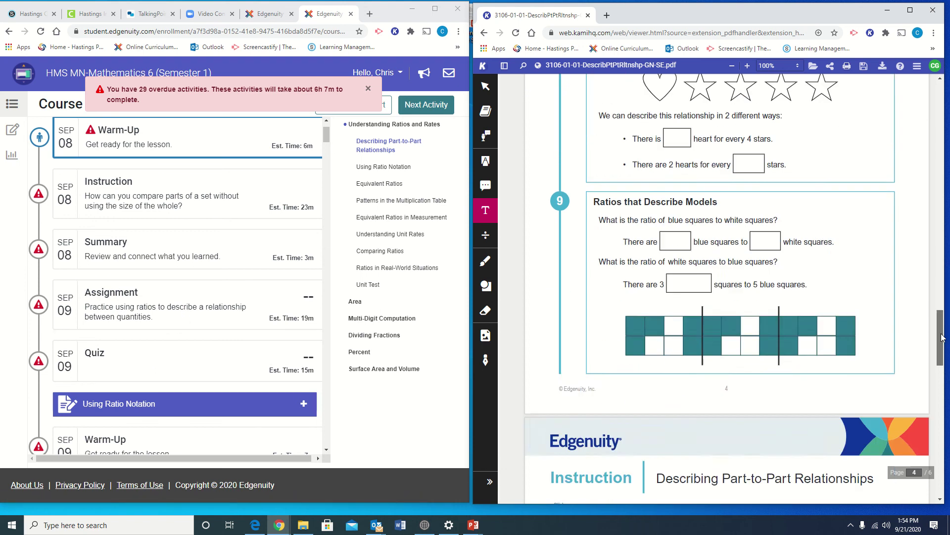
scroll(836, 127, up, 20)
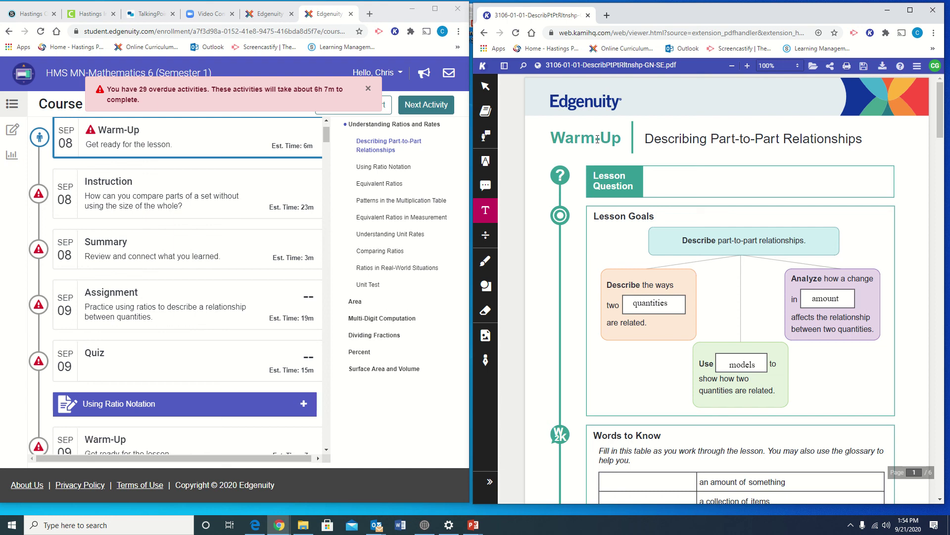
click(863, 67)
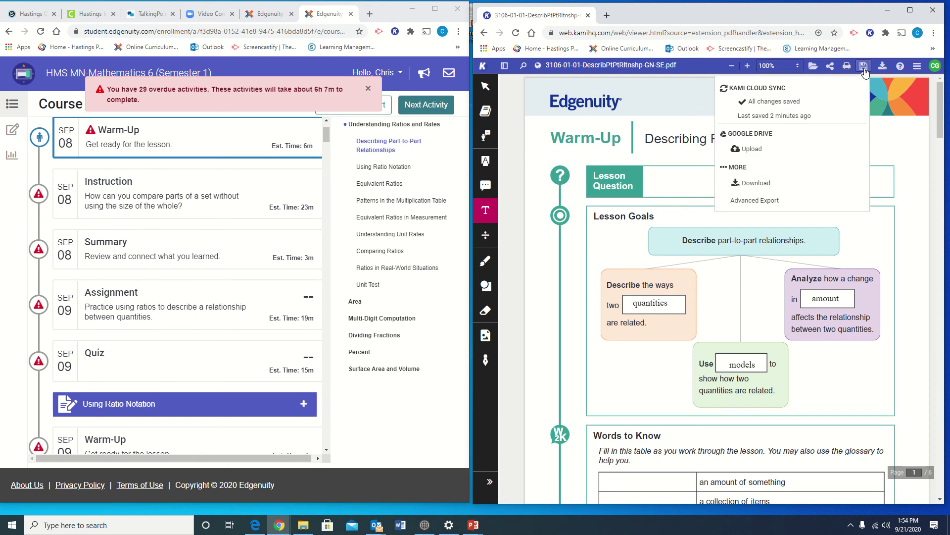
click(763, 184)
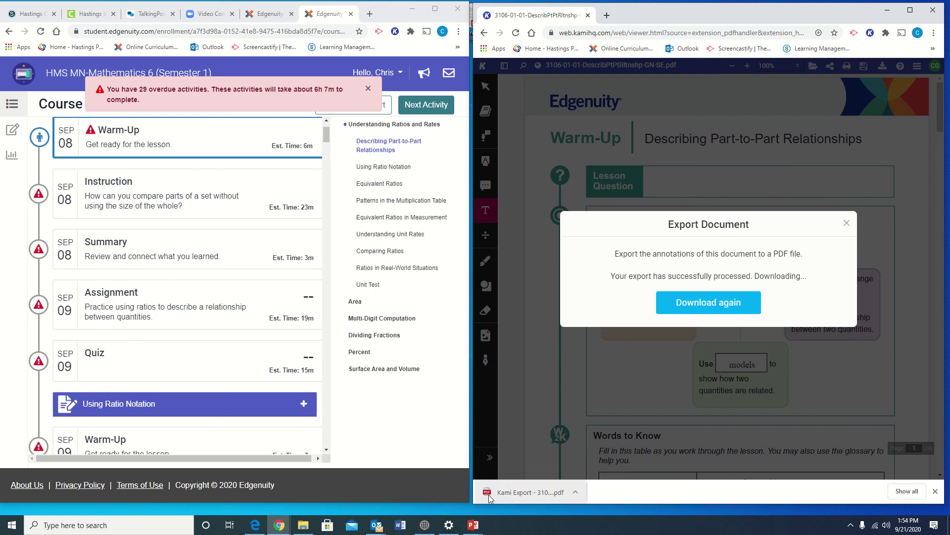
click(577, 492)
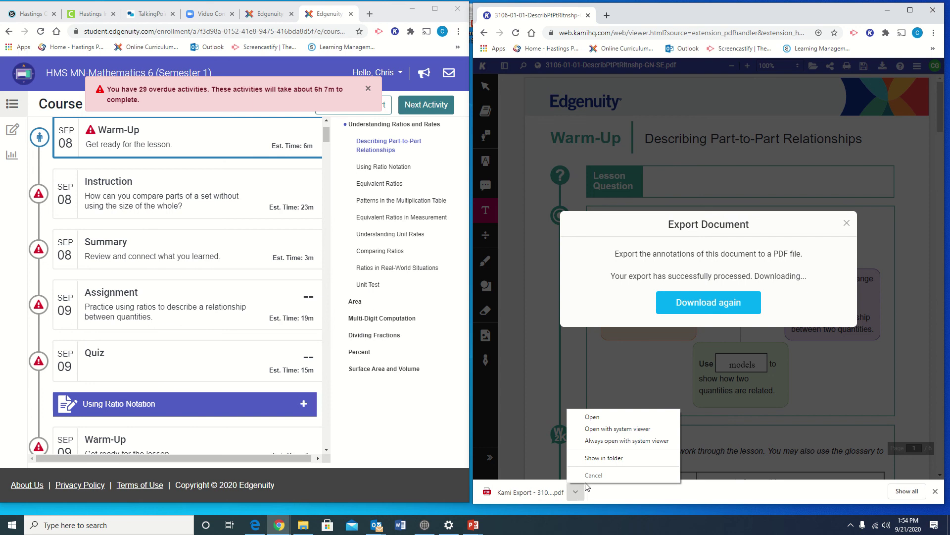
click(622, 416)
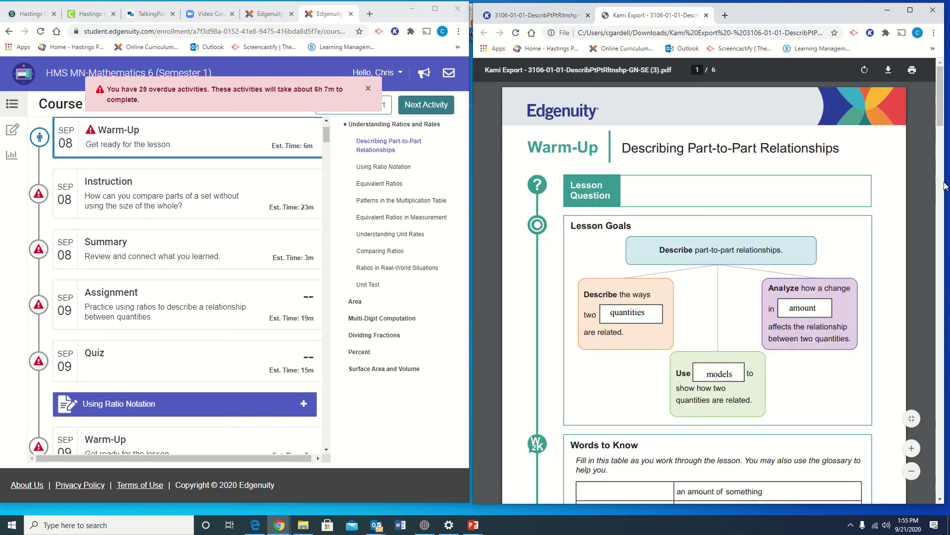
Save the exported PDF to the Desktop as "Math - Describing Part-to-Part Relationships Guided Notes", replacing the existing file
click(889, 72)
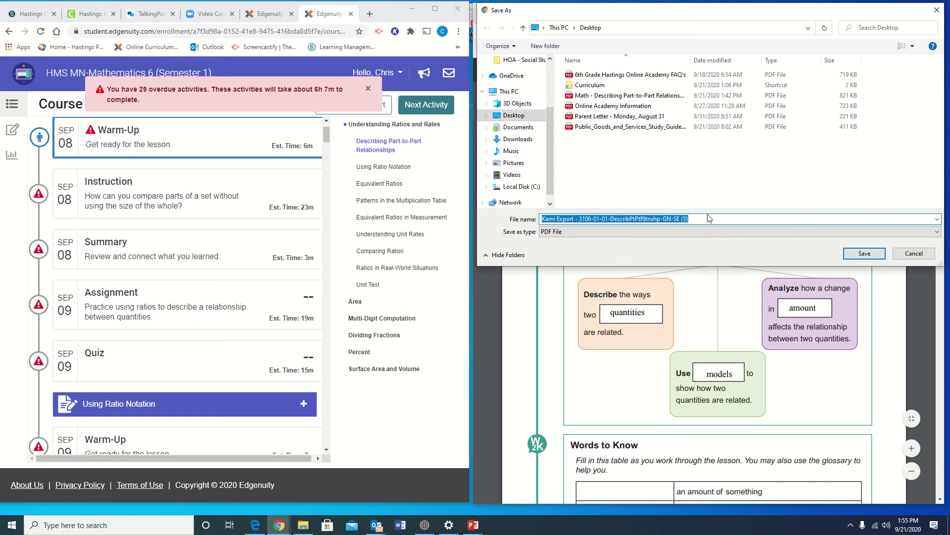
key(BackSpace)
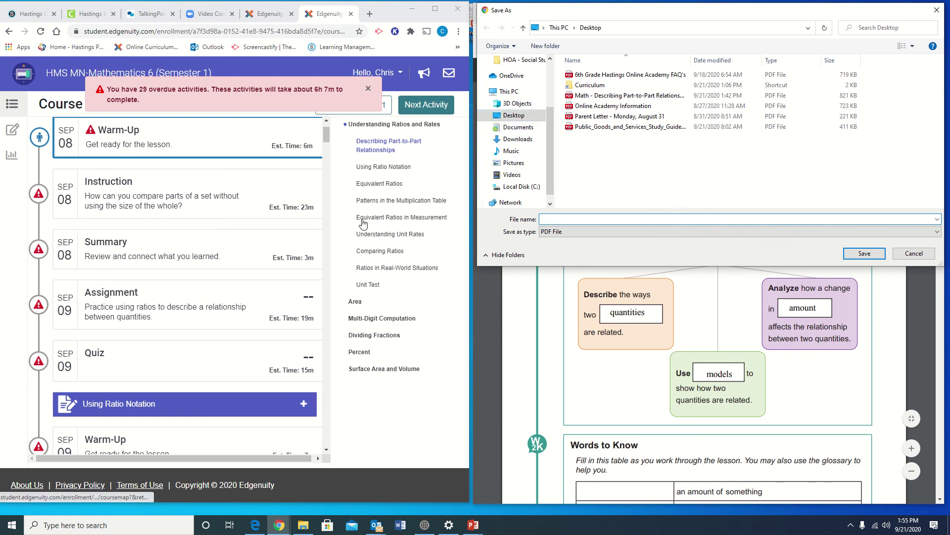
click(526, 130)
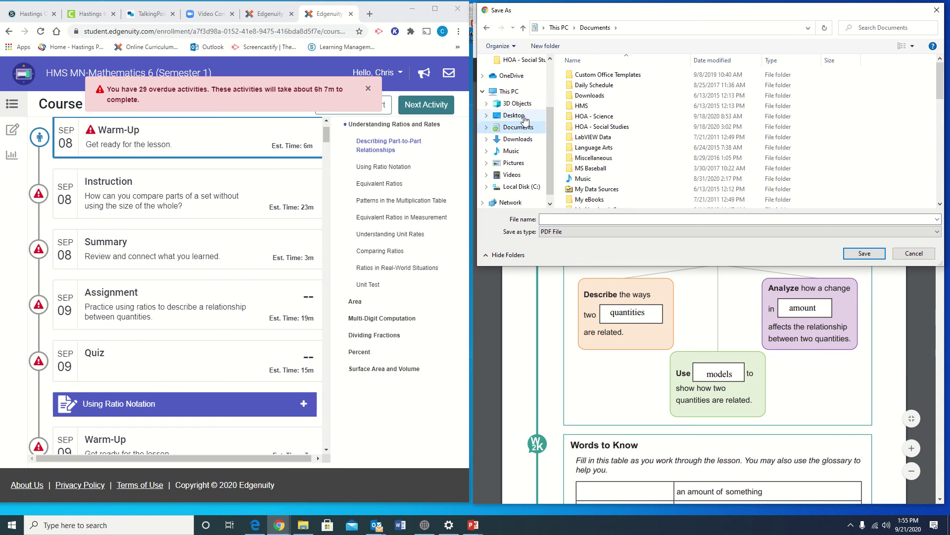
click(524, 117)
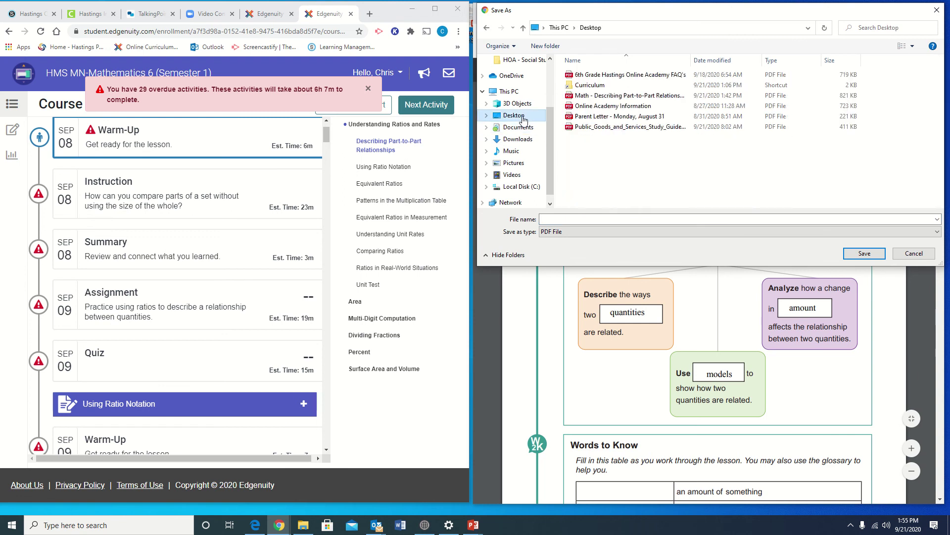
click(569, 220)
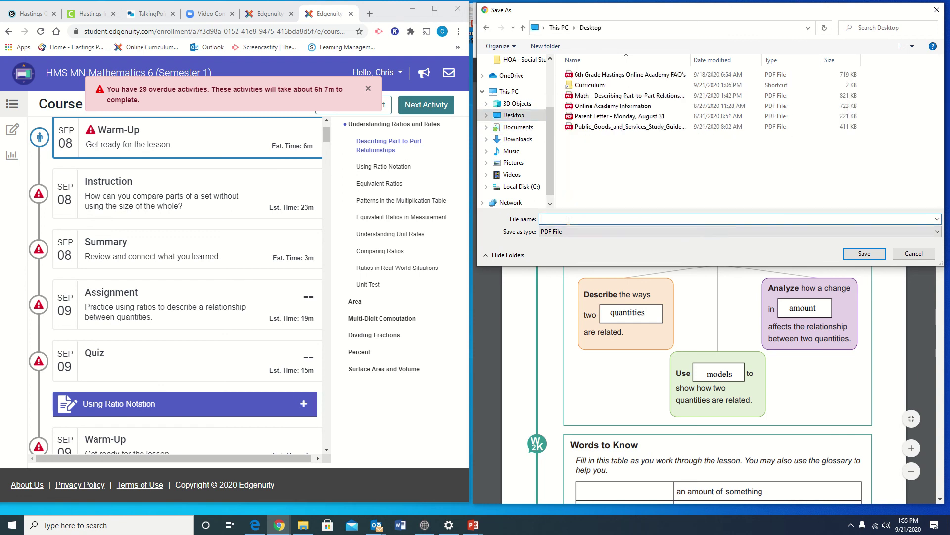
text(Math)
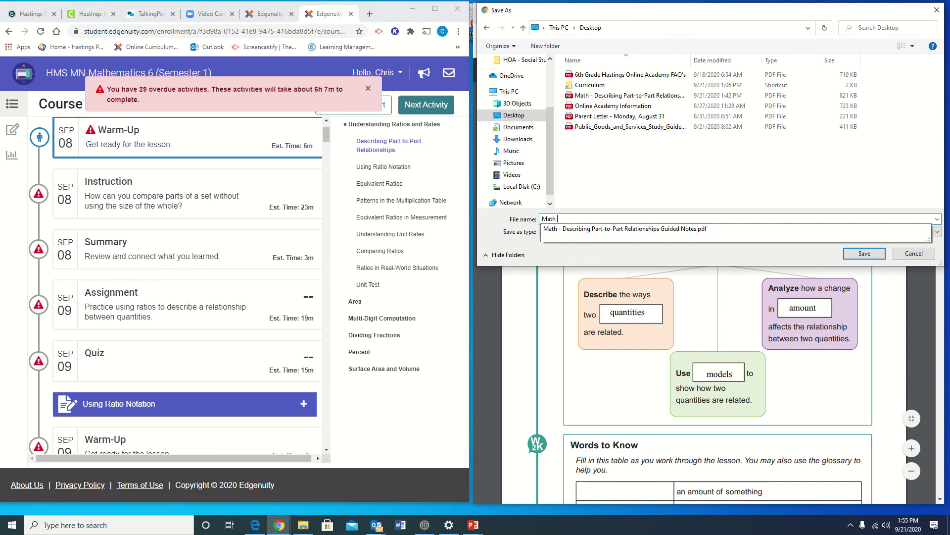
text( - Describing Part-to-Part Re)
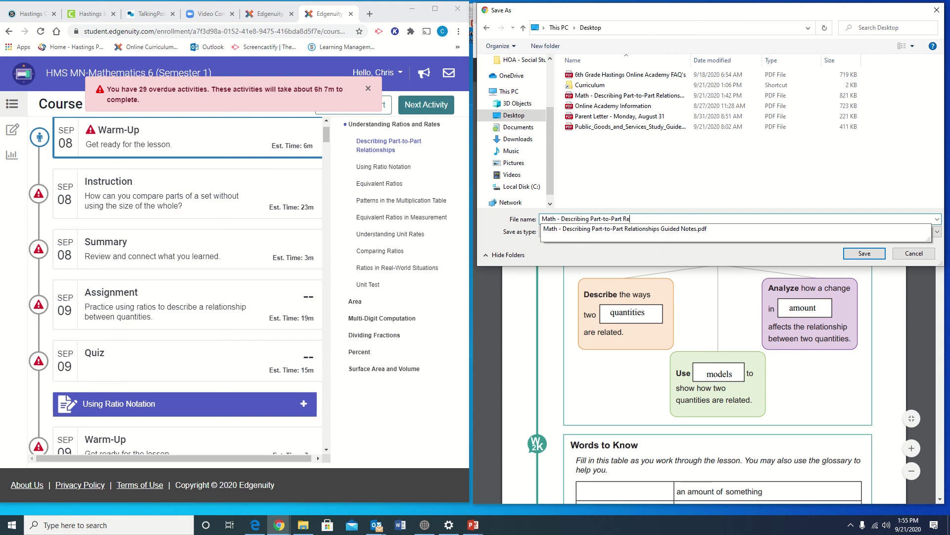
text(lationship)
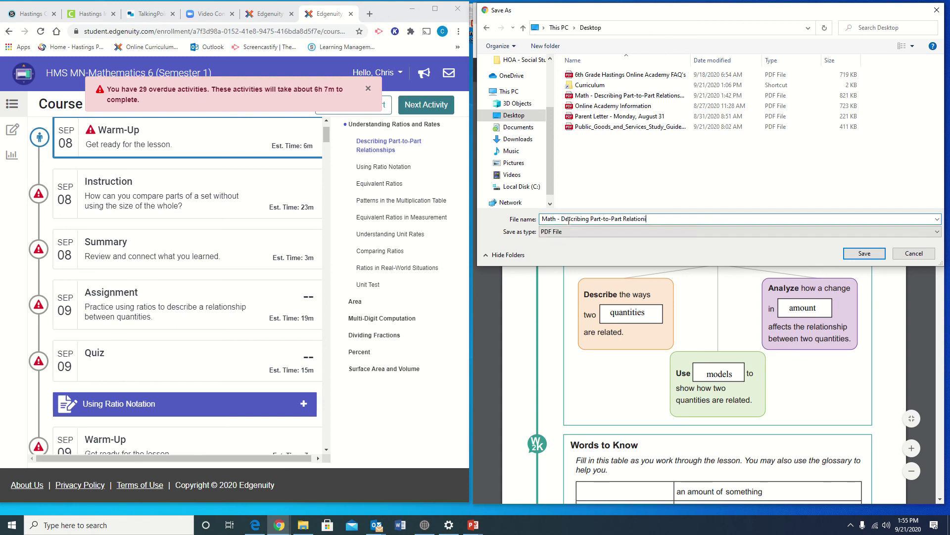
text(s G)
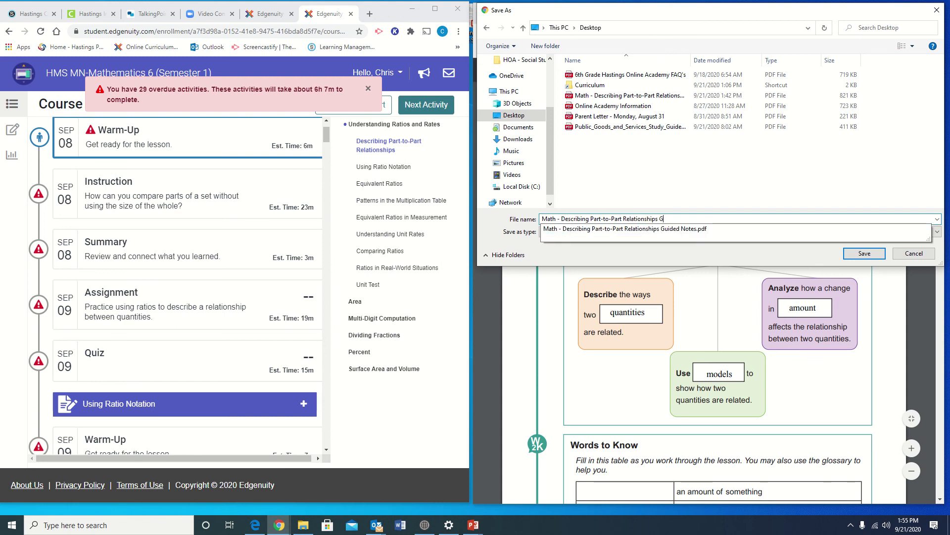
text(uided Notes)
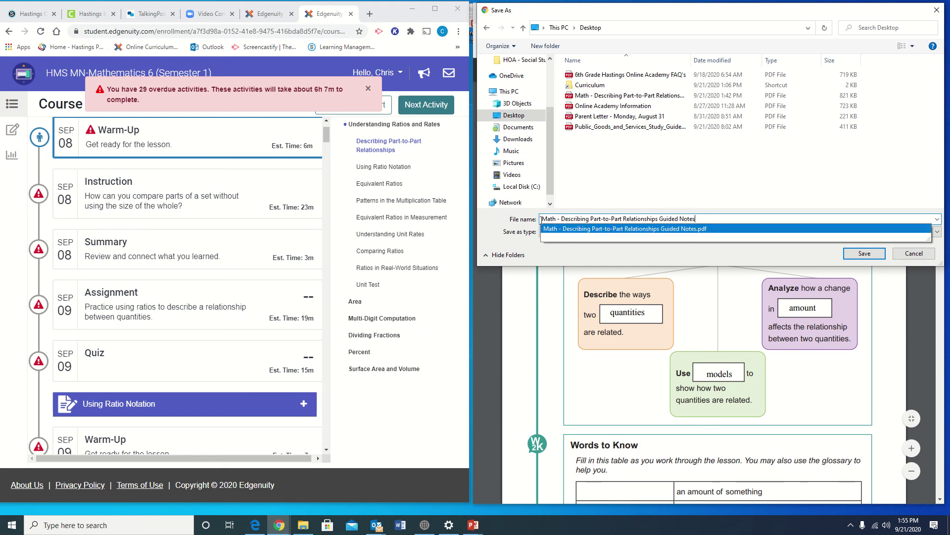
drag(542, 219, 698, 219)
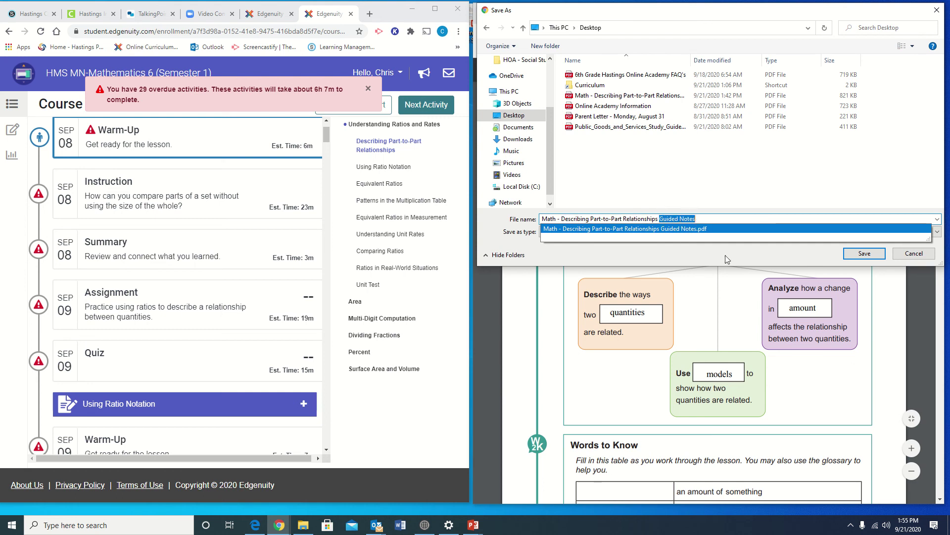
click(864, 253)
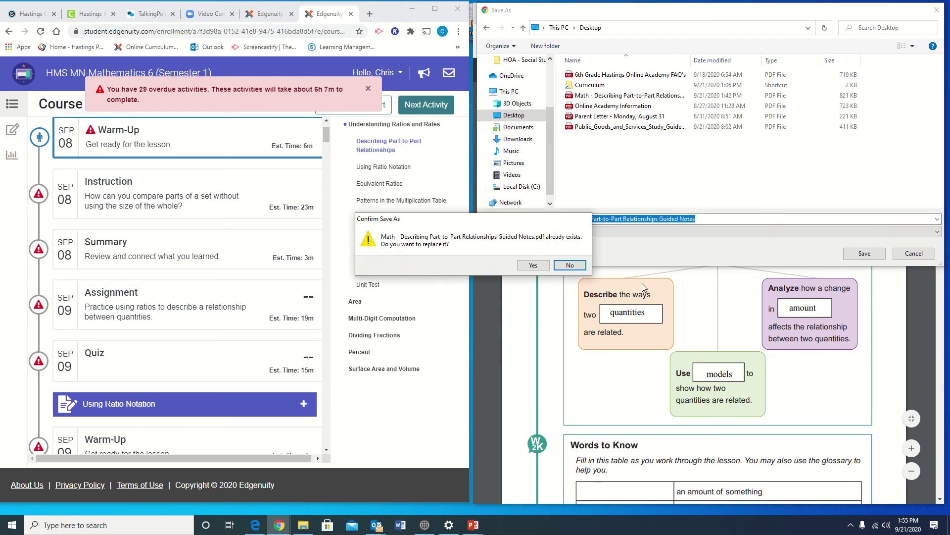
click(534, 265)
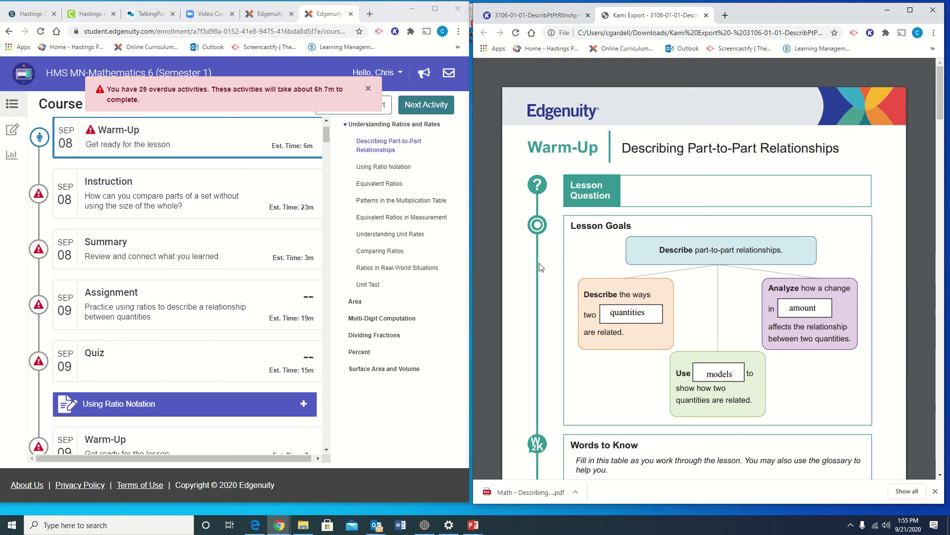
Close the exported copy and the export dialog, and open "Math - Describing Part-to-Part Relationships Guided Notes" from the computer's Desktop in Kami
click(707, 15)
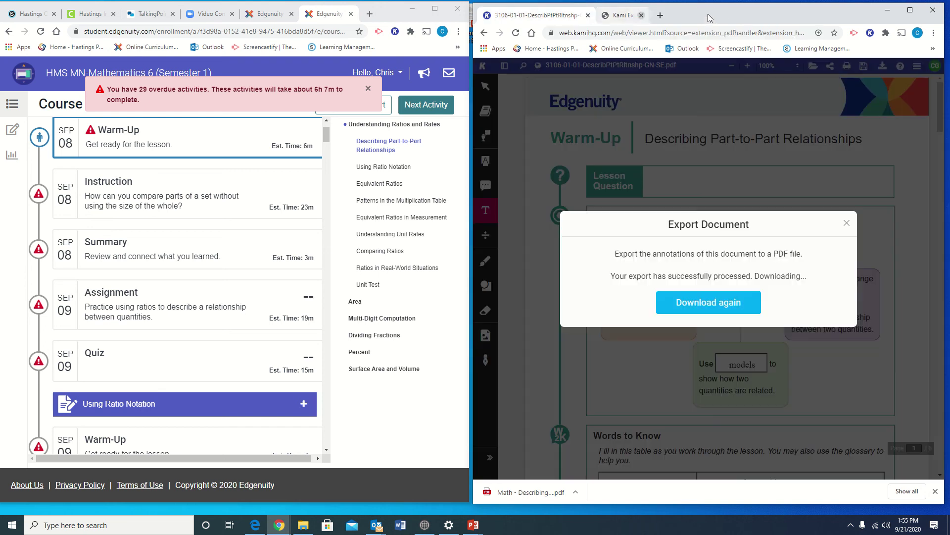
click(847, 224)
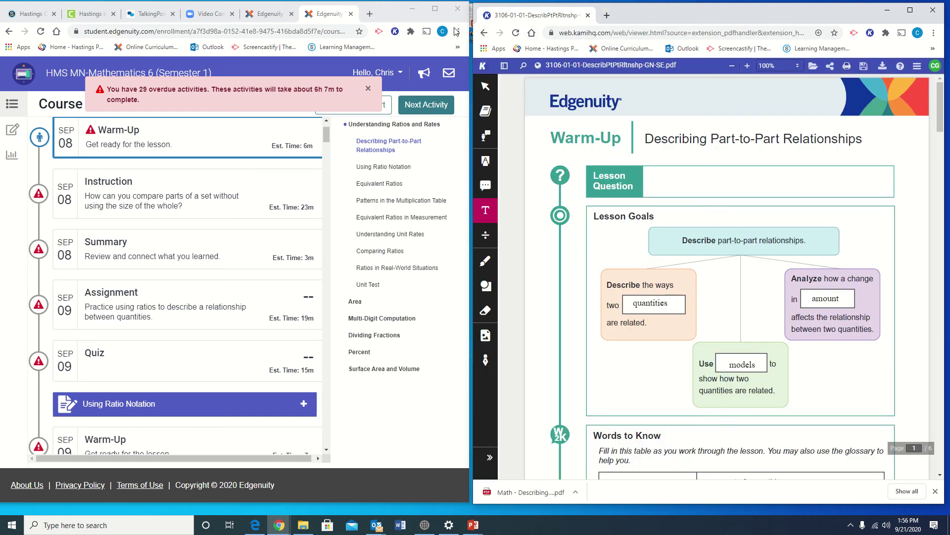
click(814, 70)
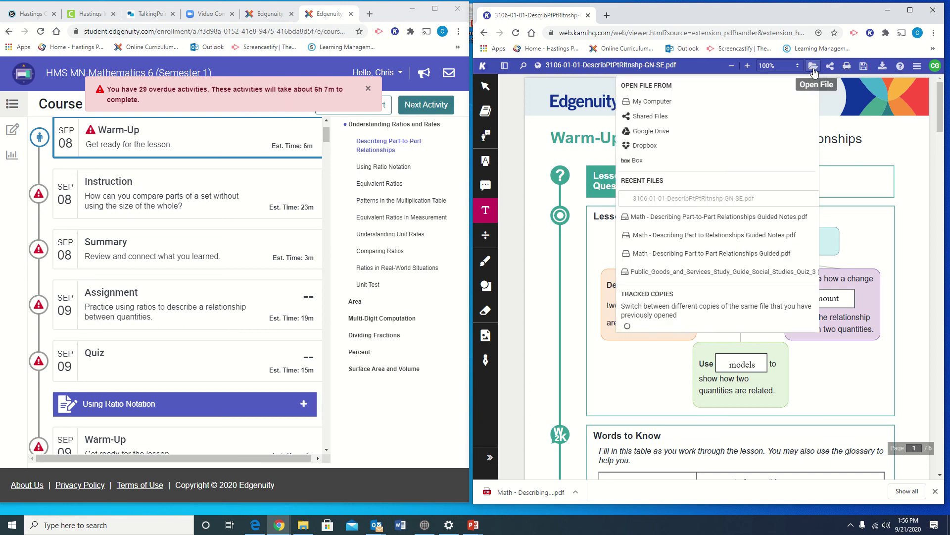
click(650, 103)
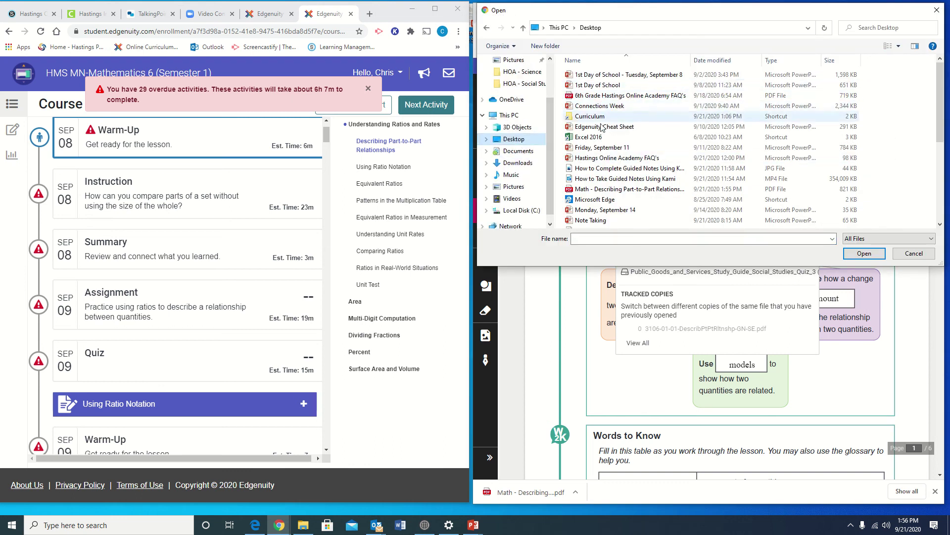
scroll(601, 160, down, 2)
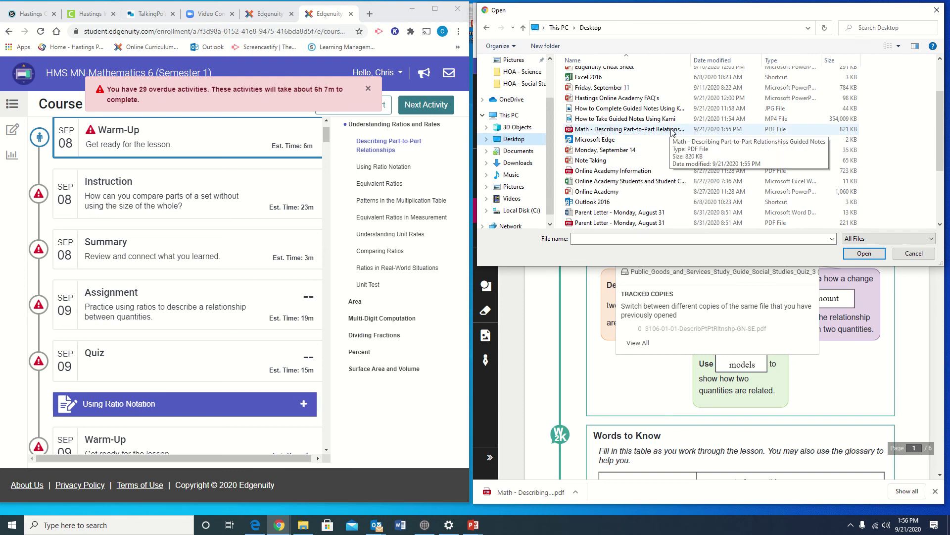
click(673, 130)
double_click(672, 130)
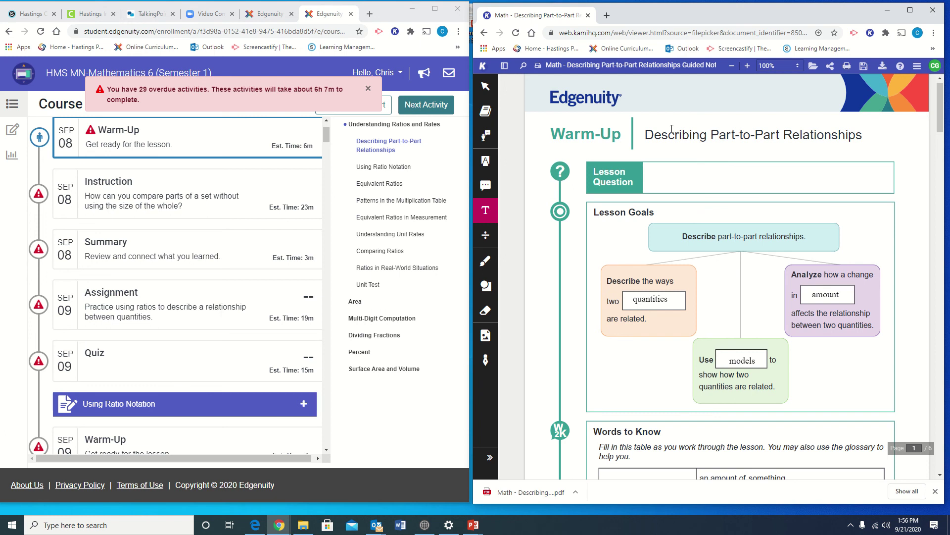
Open the Describing Part-to-Part Relationships quiz beside the guided notes and look through the notes' pages
drag(940, 118, 921, 463)
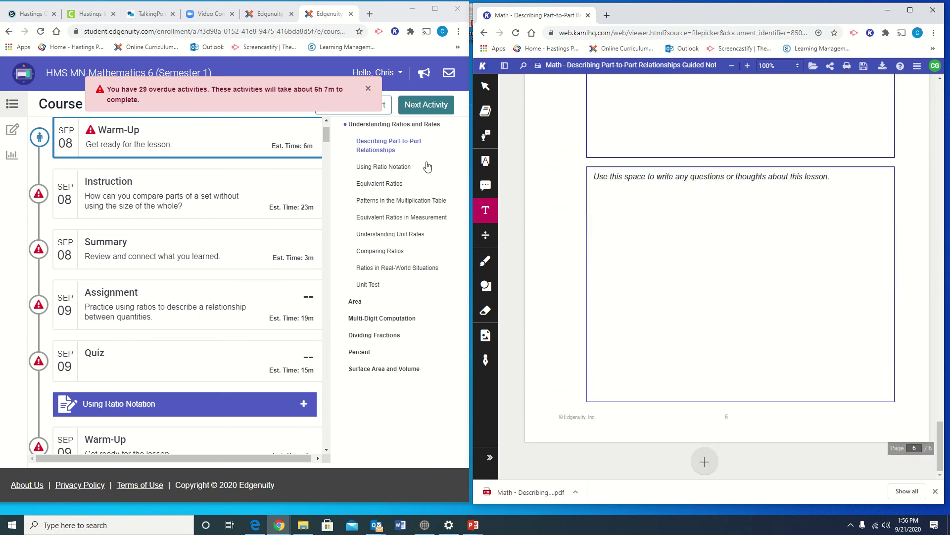
click(130, 371)
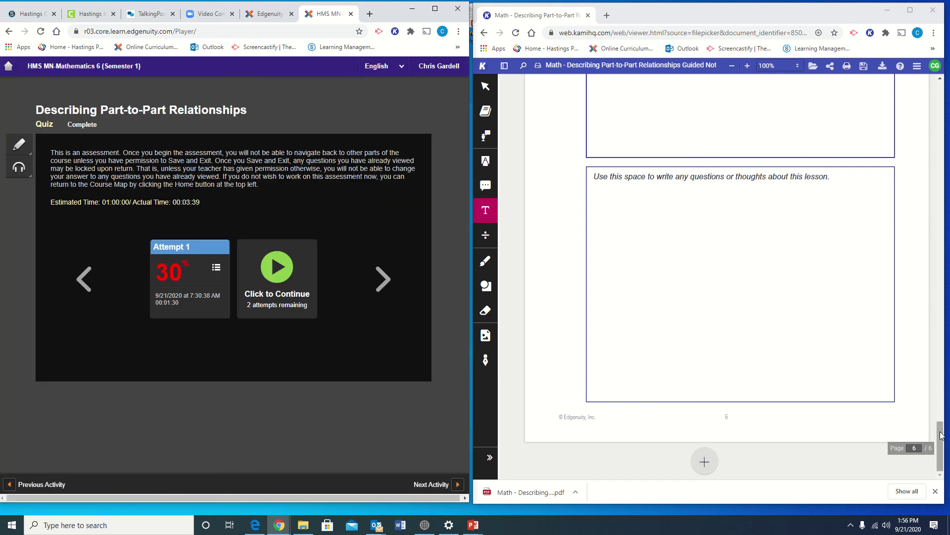
drag(939, 436, 939, 107)
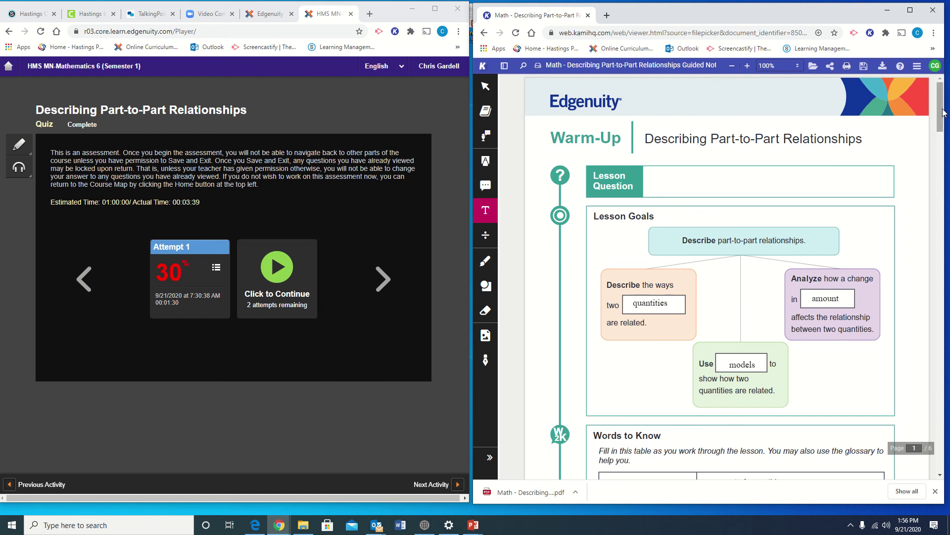
drag(942, 112, 943, 212)
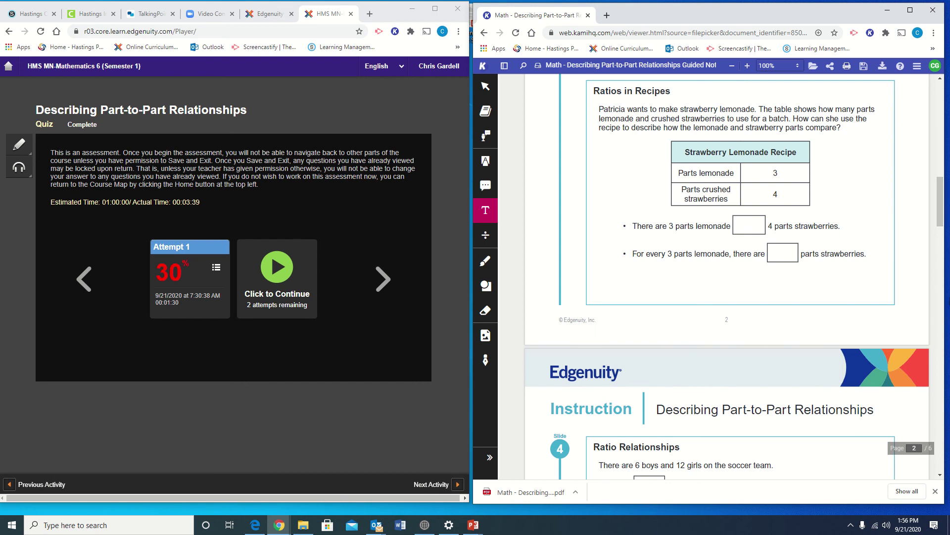
drag(942, 203, 941, 106)
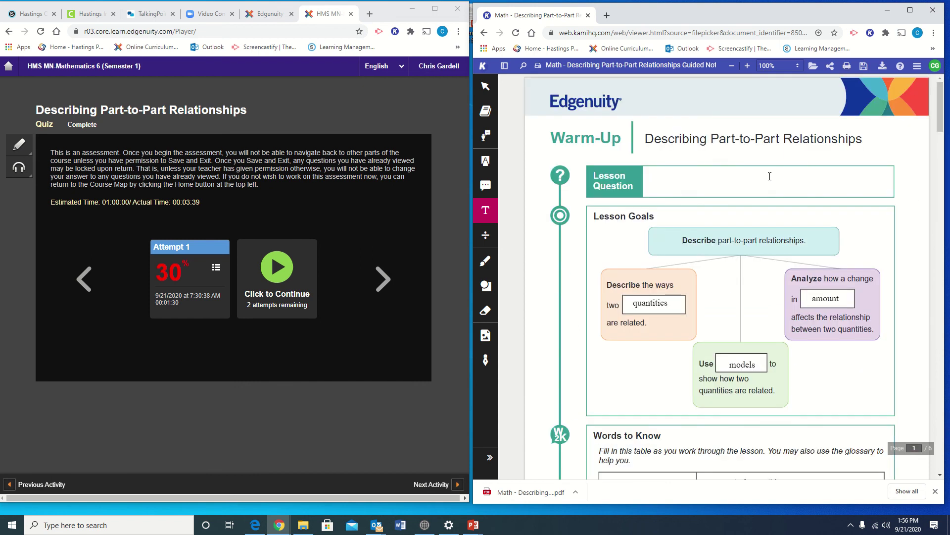